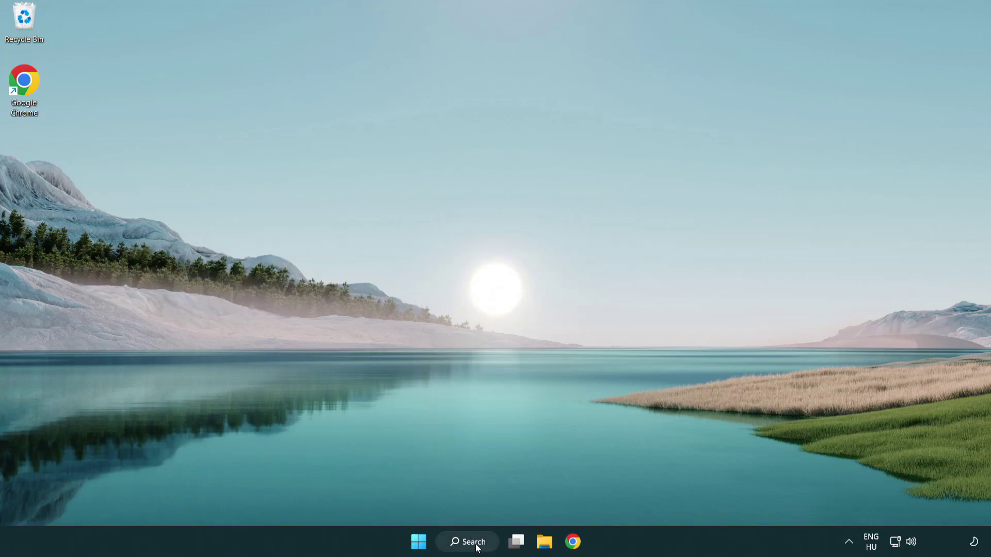
- Search Windows for 'device manager'
click(473, 547)
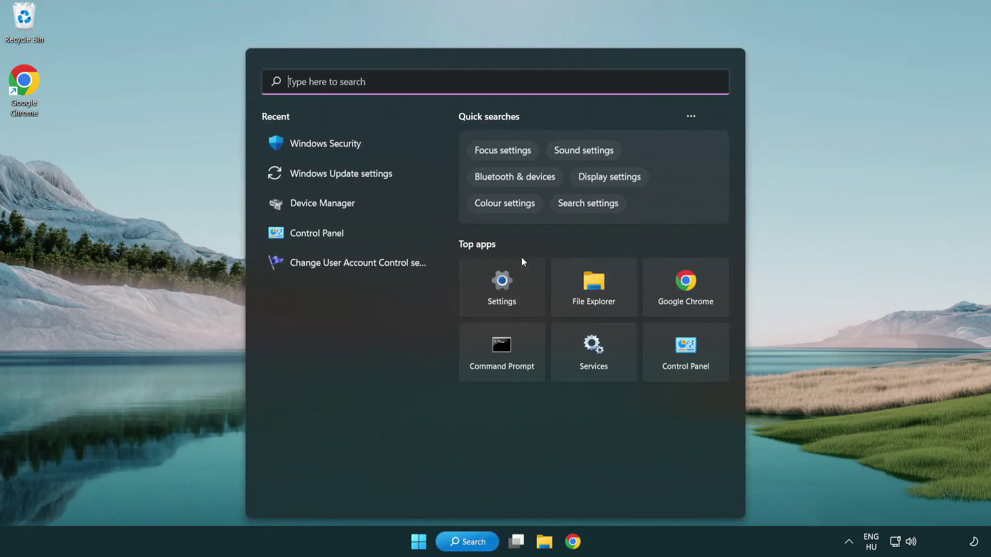
text(device manager)
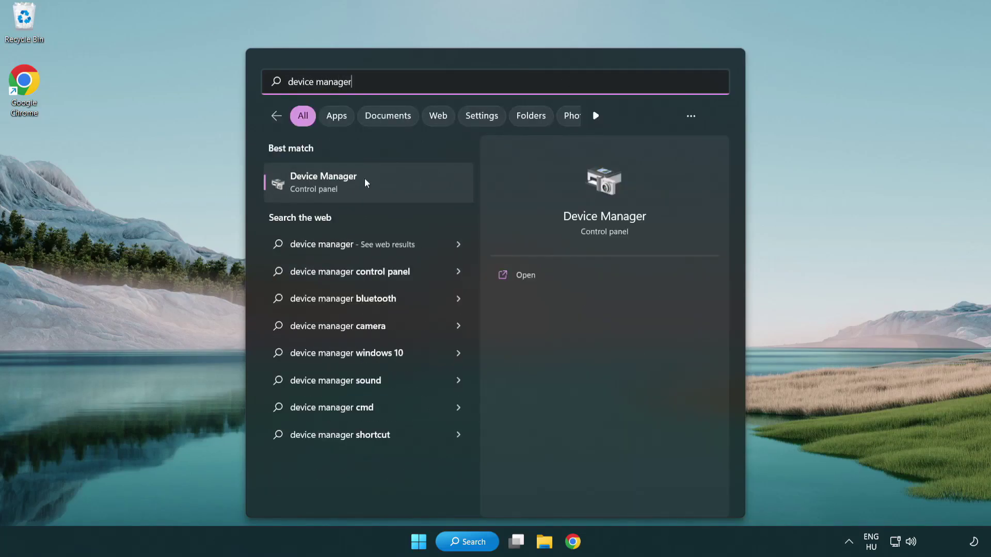
- Open Device Manager, centre its window, and expand Display adapters
click(397, 190)
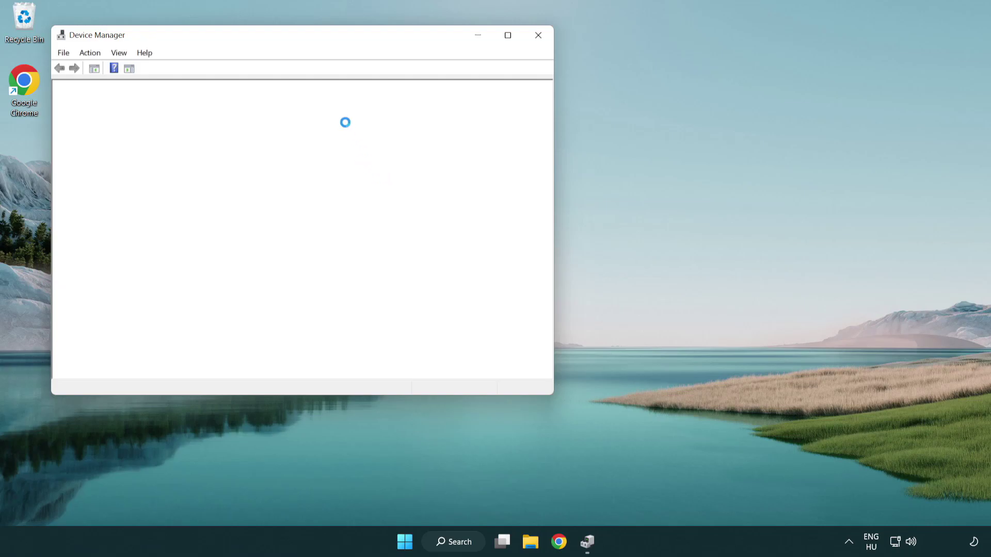
drag(271, 39, 436, 99)
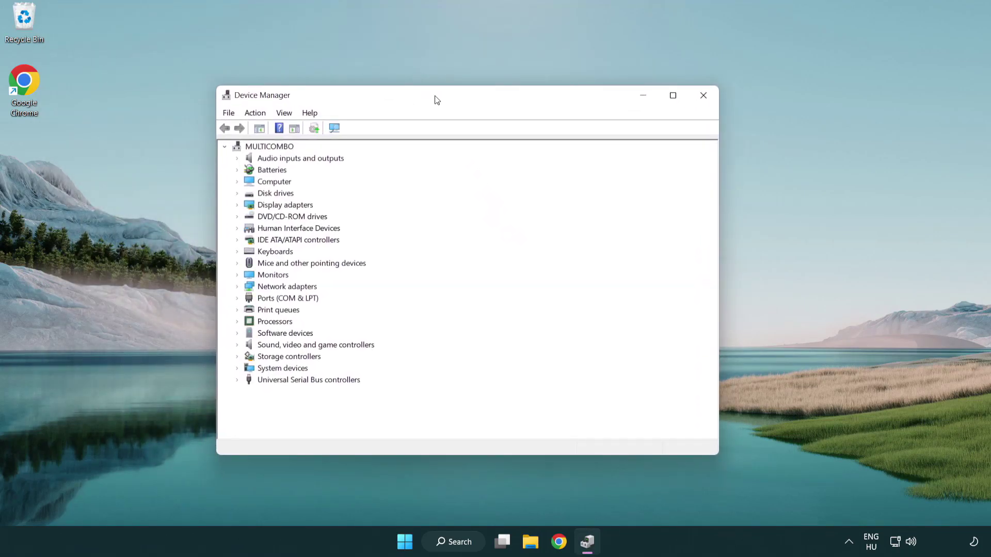
click(281, 206)
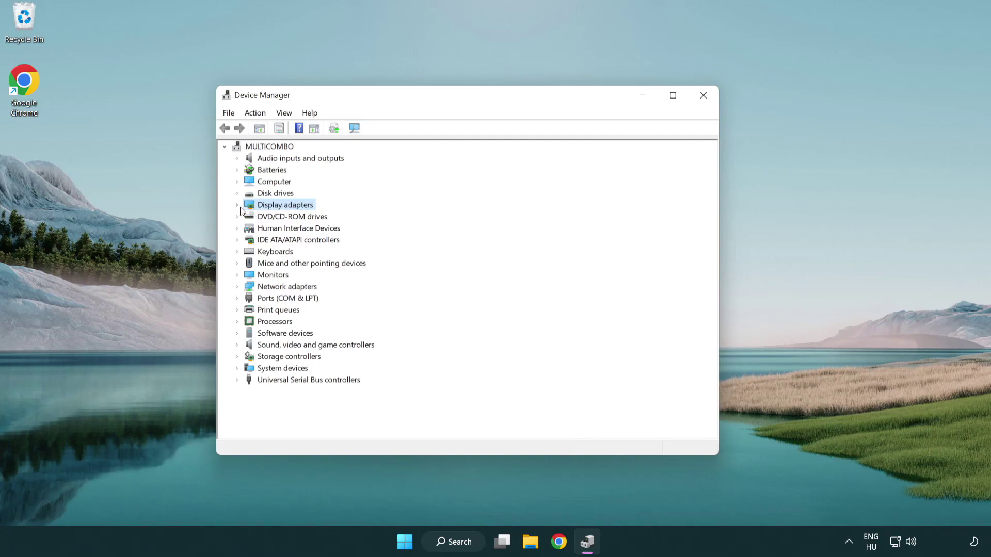
click(238, 206)
- Search automatically for a VMware SVGA 3D driver update, then close the already-up-to-date result
click(303, 217)
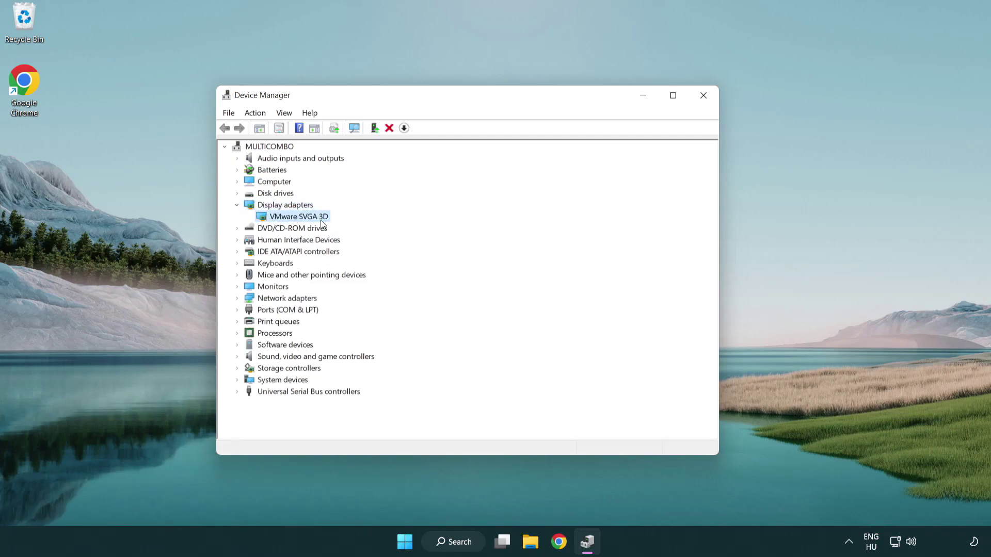
right_click(293, 217)
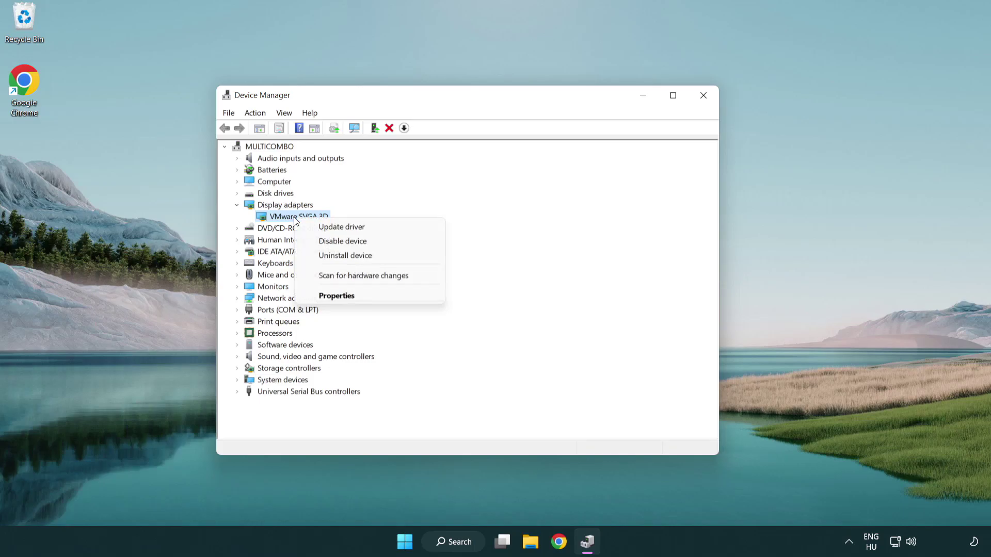
click(390, 226)
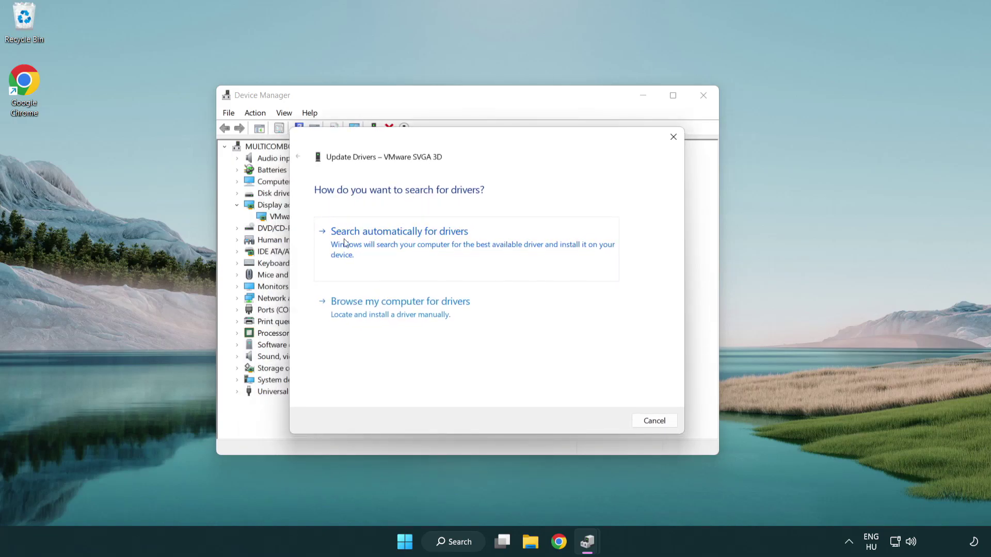
click(436, 244)
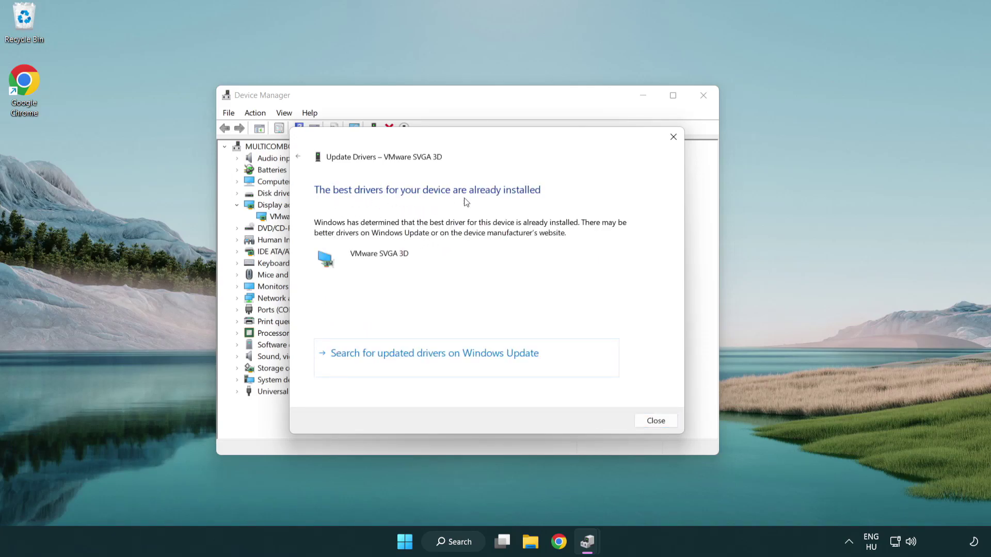
click(656, 422)
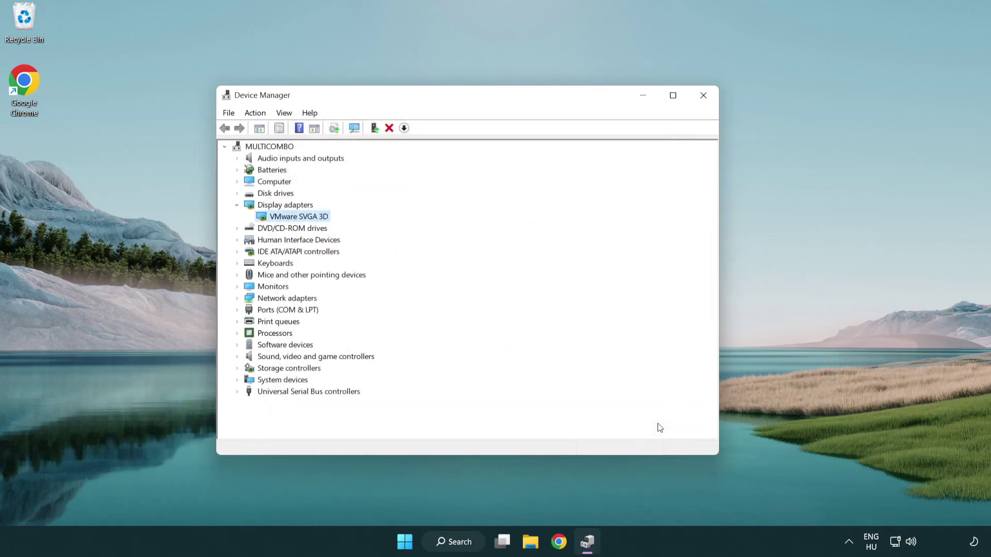
- Close Device Manager, run a Windows Update check via 'update' search, then close Settings
click(706, 99)
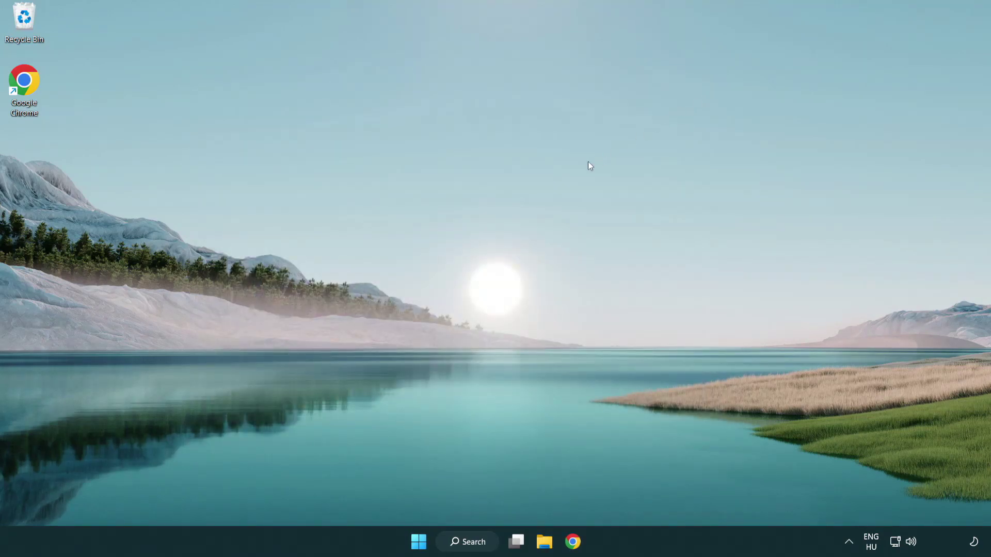
click(478, 543)
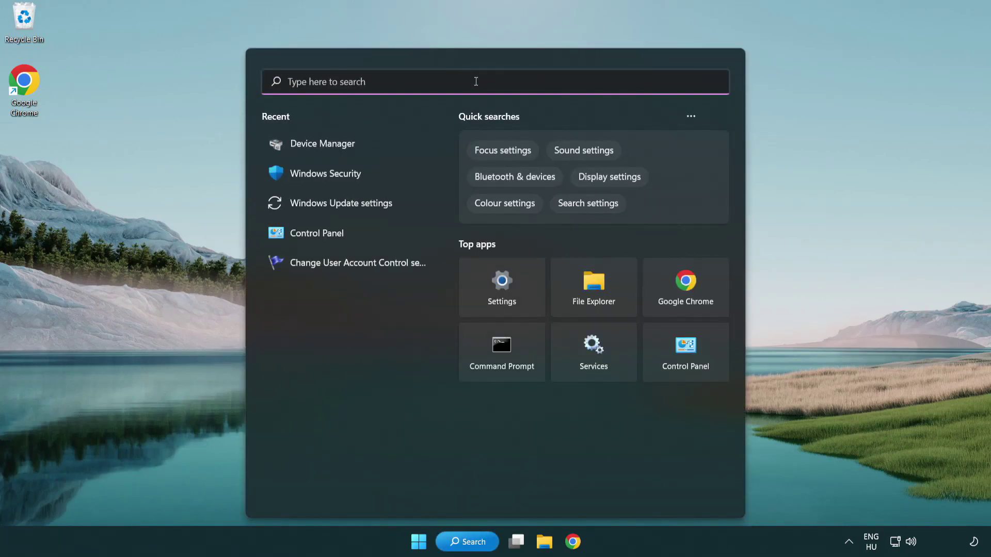
text(update)
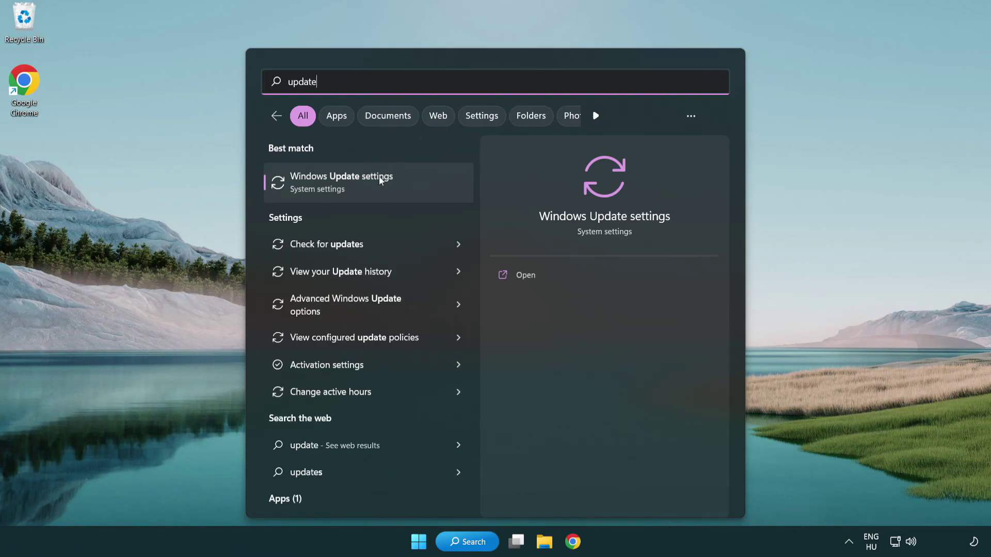
click(387, 191)
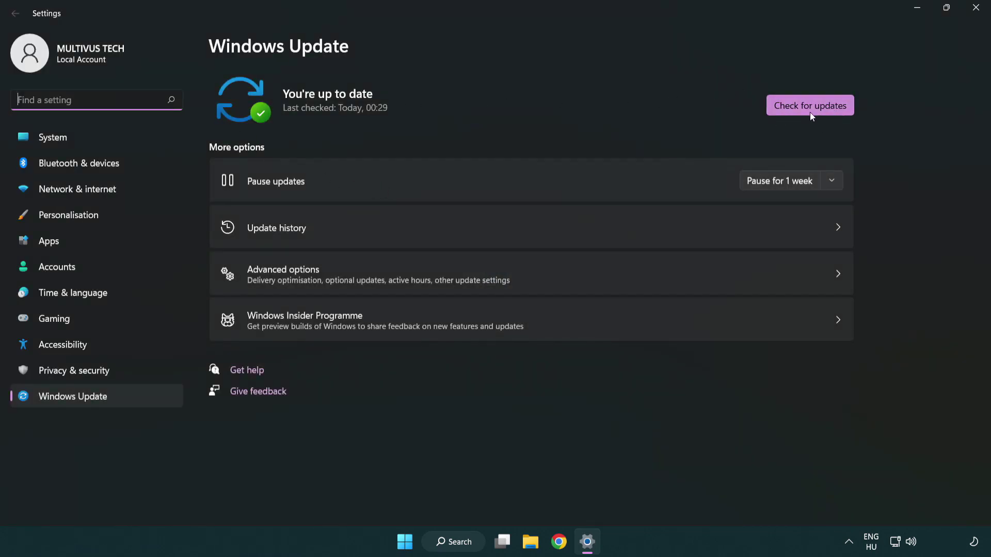
click(829, 110)
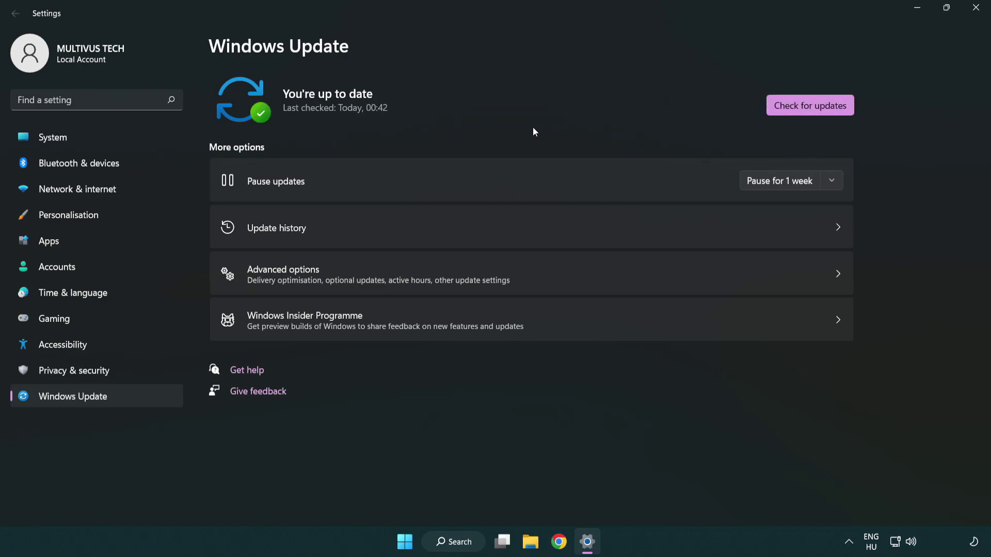
click(971, 14)
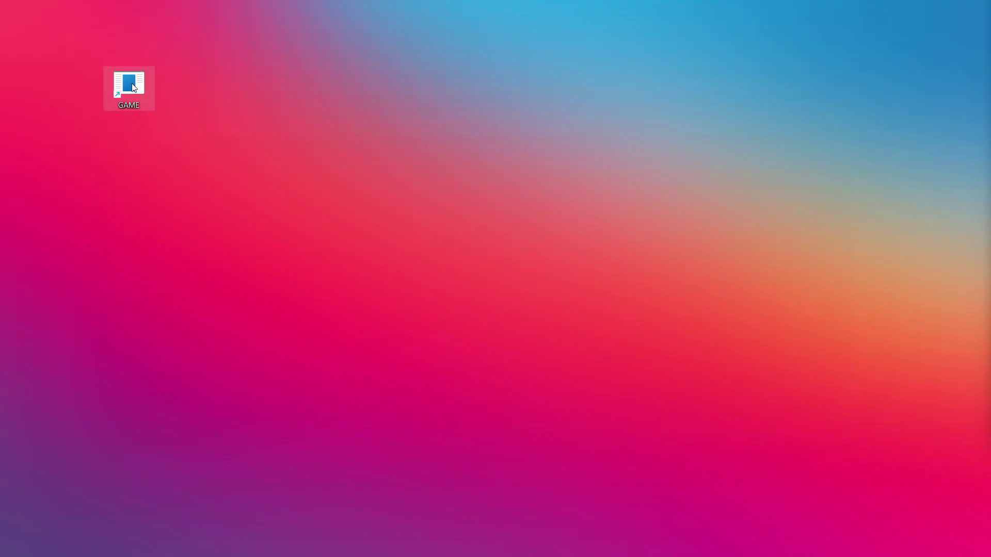
- Make GAME run in Windows 8 compatibility mode as administrator, fullscreen optimizations disabled
right_click(132, 85)
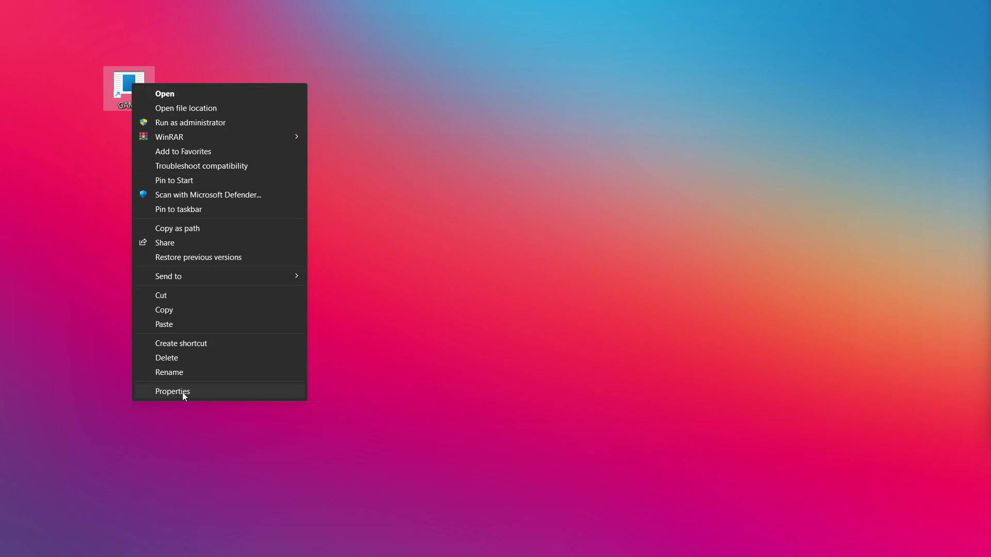
click(261, 391)
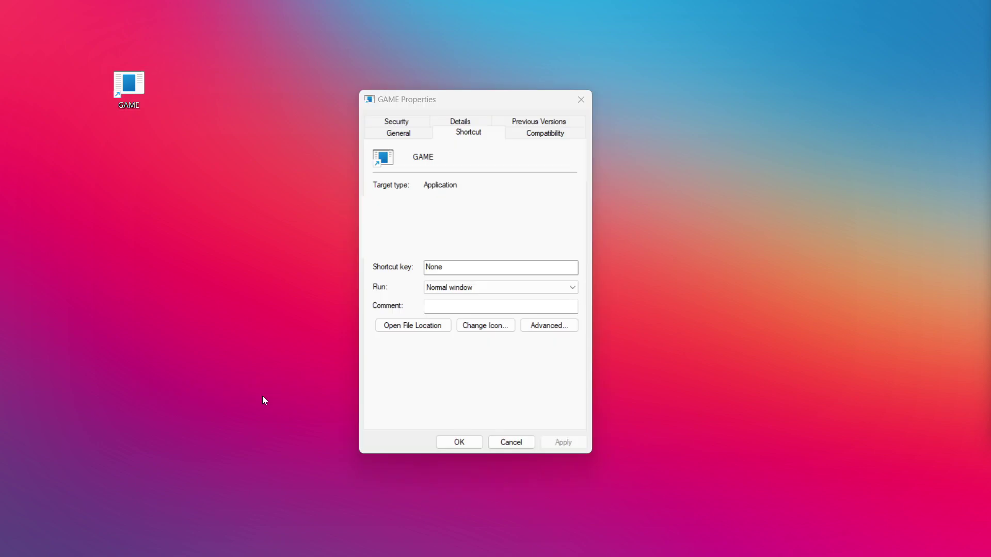
click(558, 133)
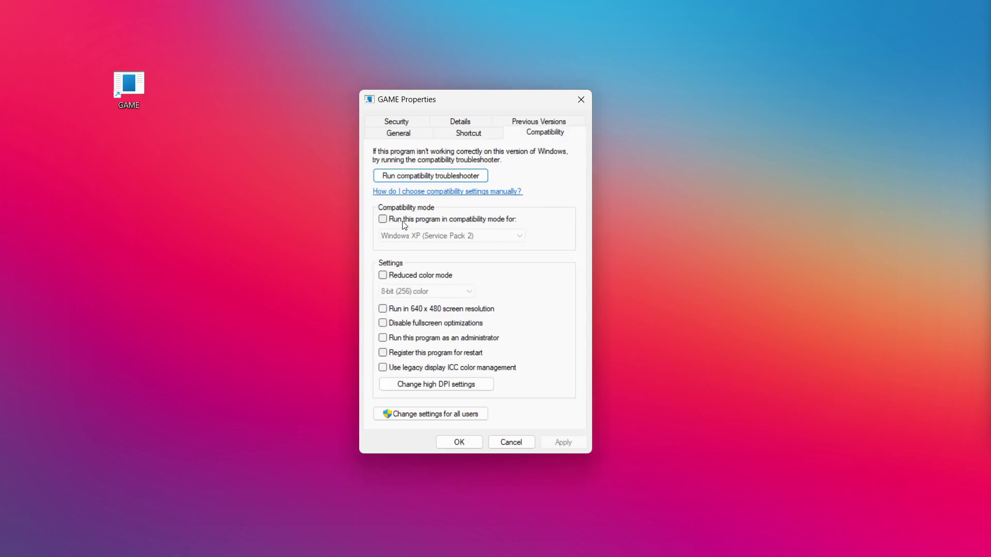
click(449, 220)
click(452, 236)
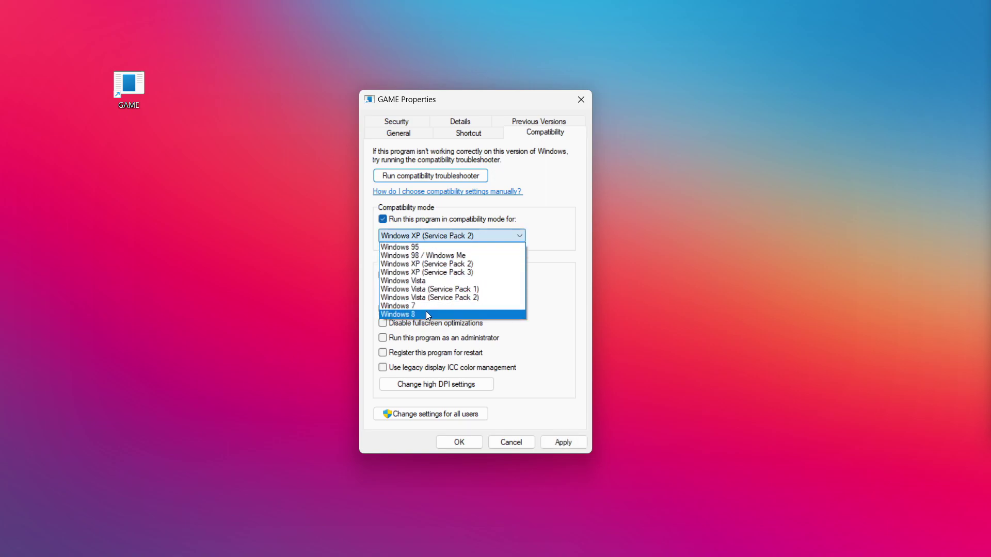
click(428, 314)
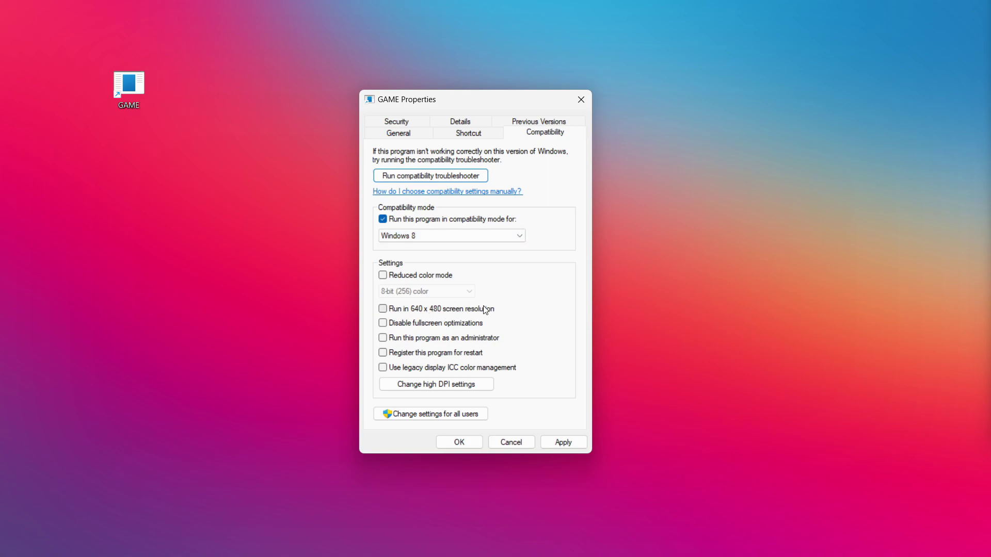
click(435, 325)
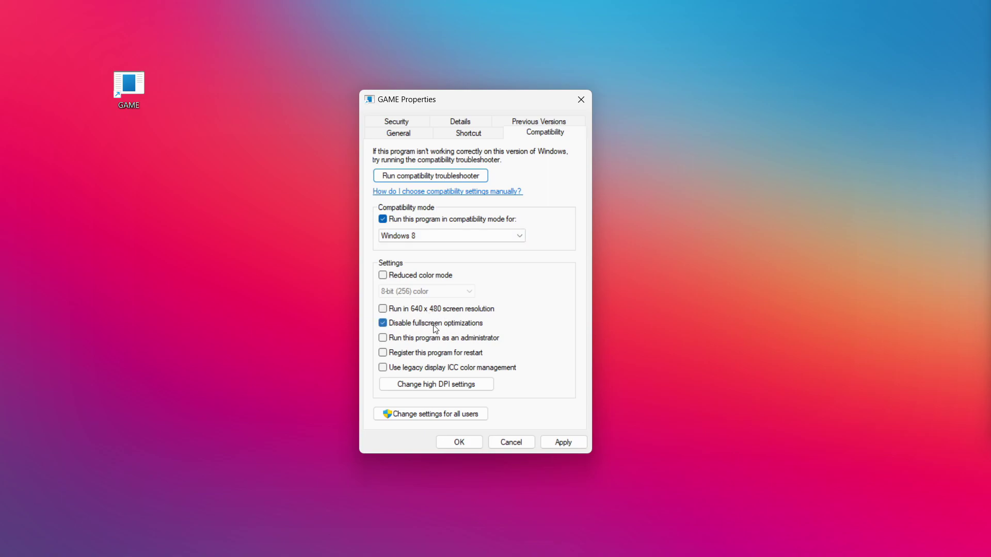
click(413, 344)
click(563, 443)
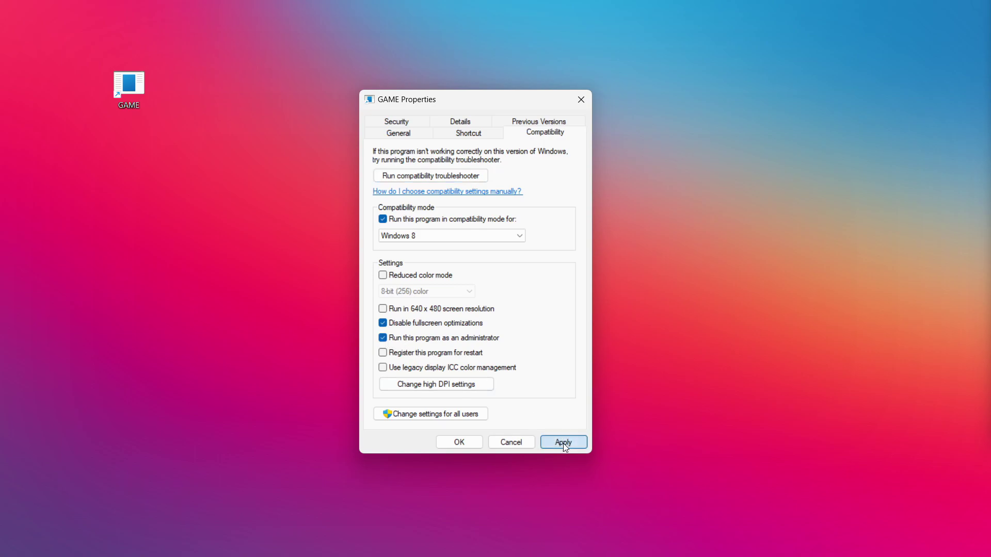
click(459, 443)
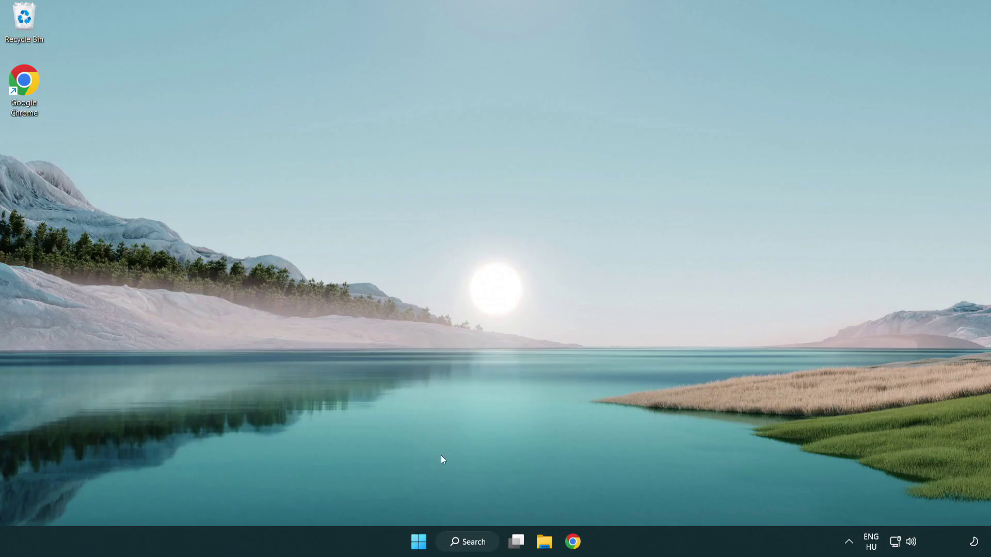
- Open Task Manager's startup apps and disable Terminal
right_click(427, 545)
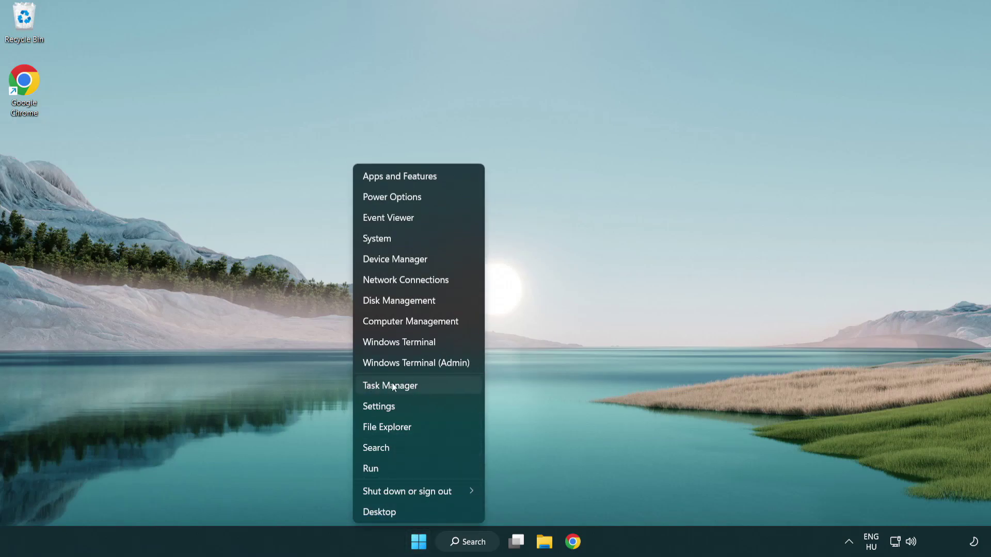
click(438, 389)
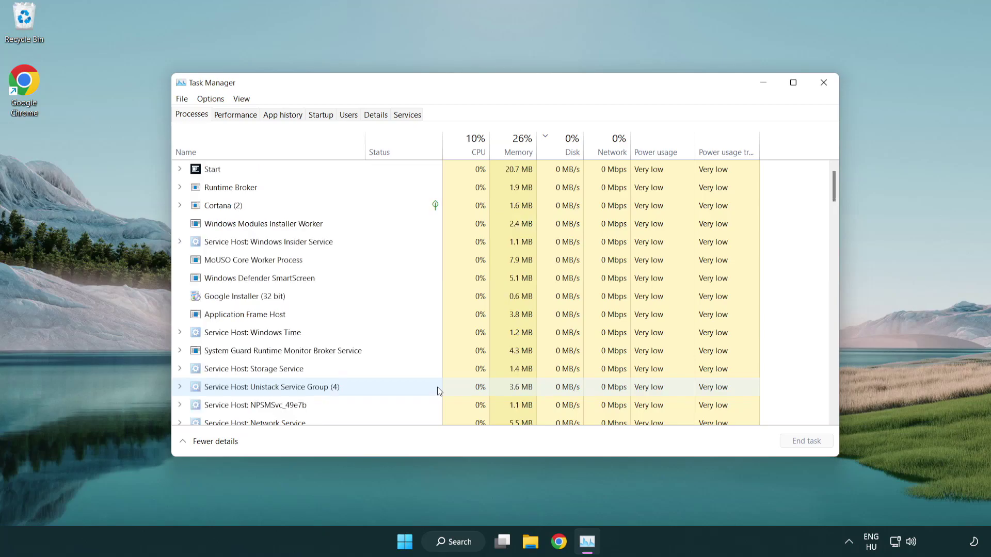
click(321, 115)
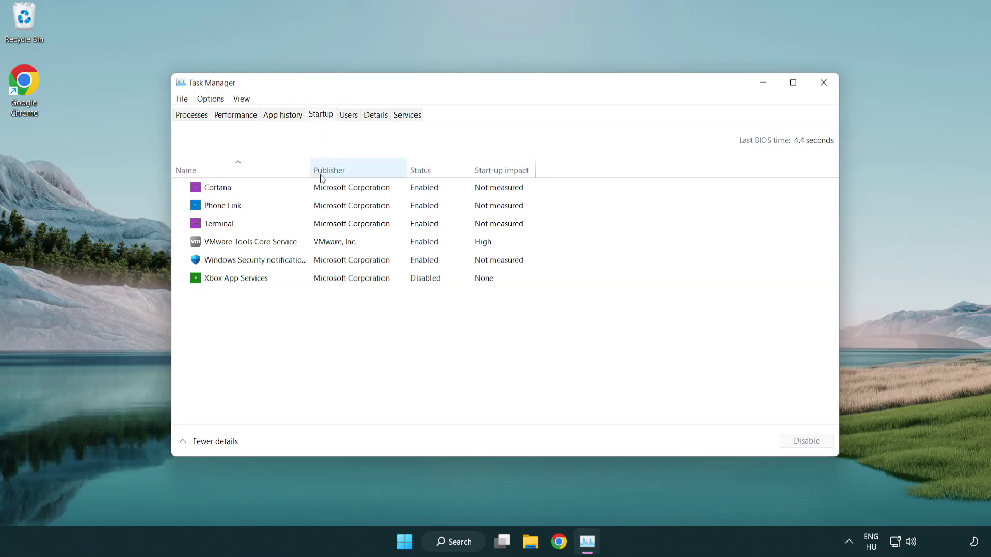
click(324, 226)
click(797, 441)
- Disable Phone Link, Cortana and Windows Security notifications at startup, then close Task Manager
click(414, 209)
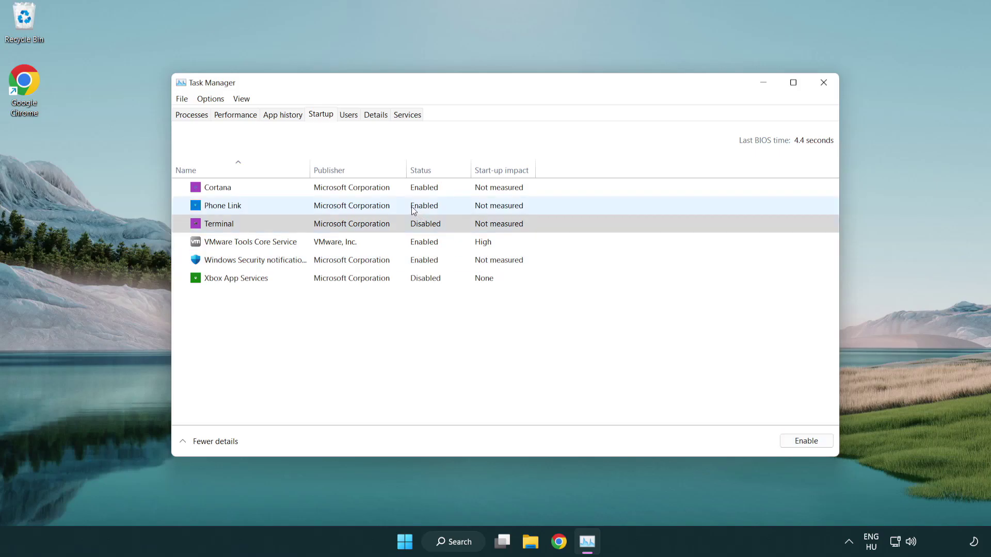
click(806, 441)
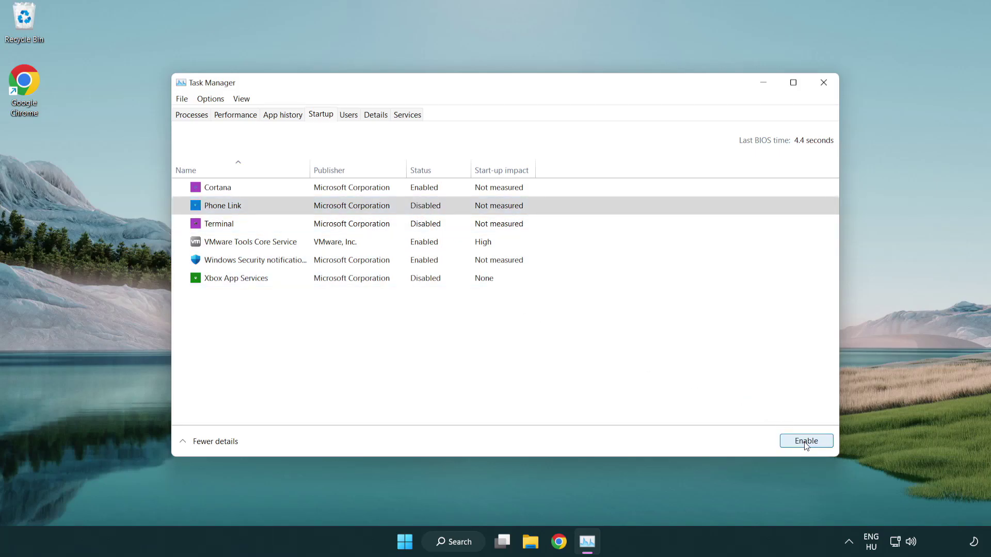
click(353, 193)
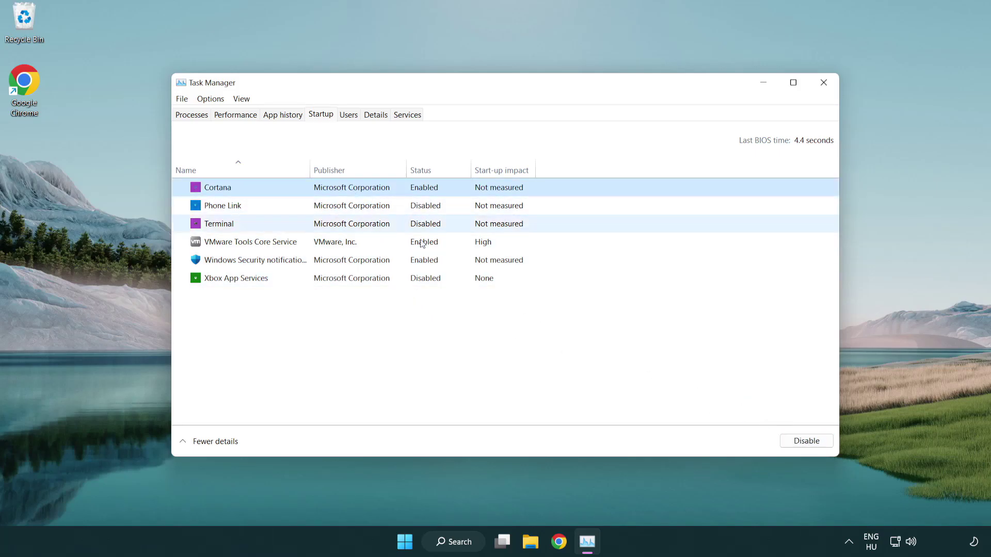
click(795, 440)
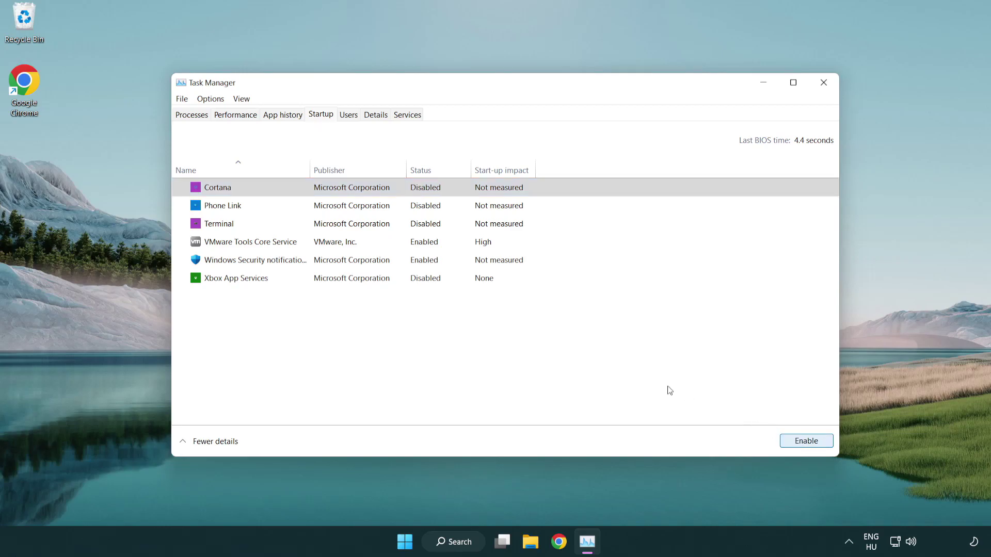
click(471, 267)
click(800, 442)
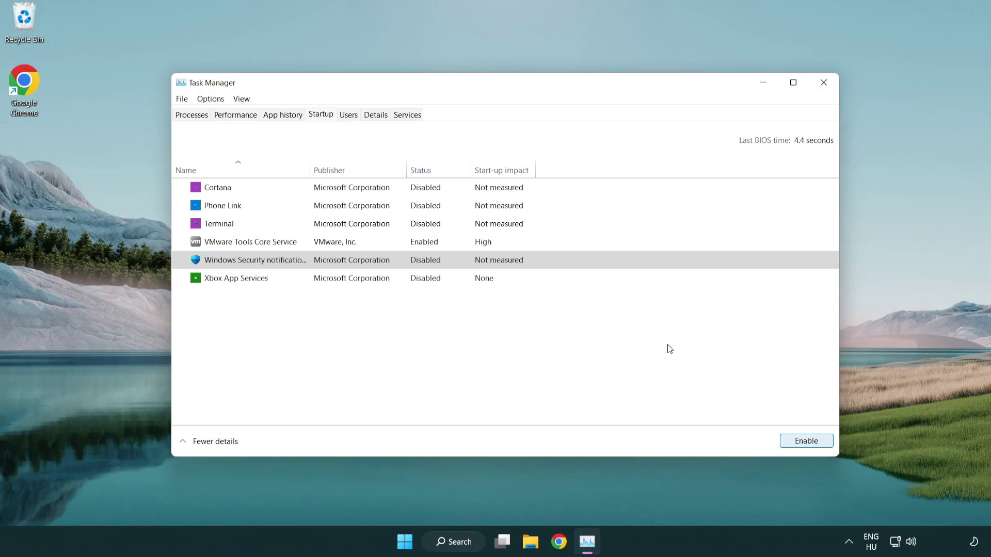
click(824, 82)
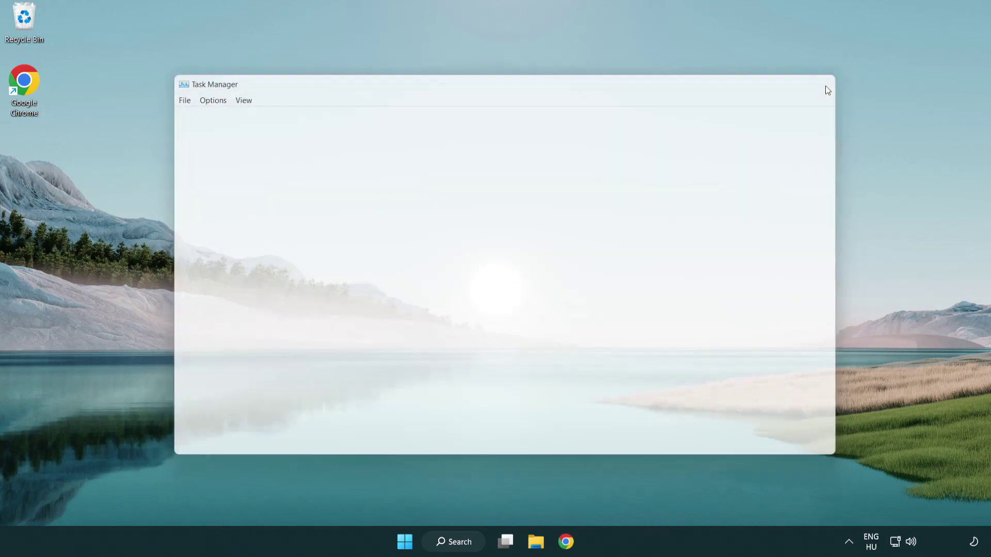
- Search 'security' and launch the Windows Security app
click(469, 546)
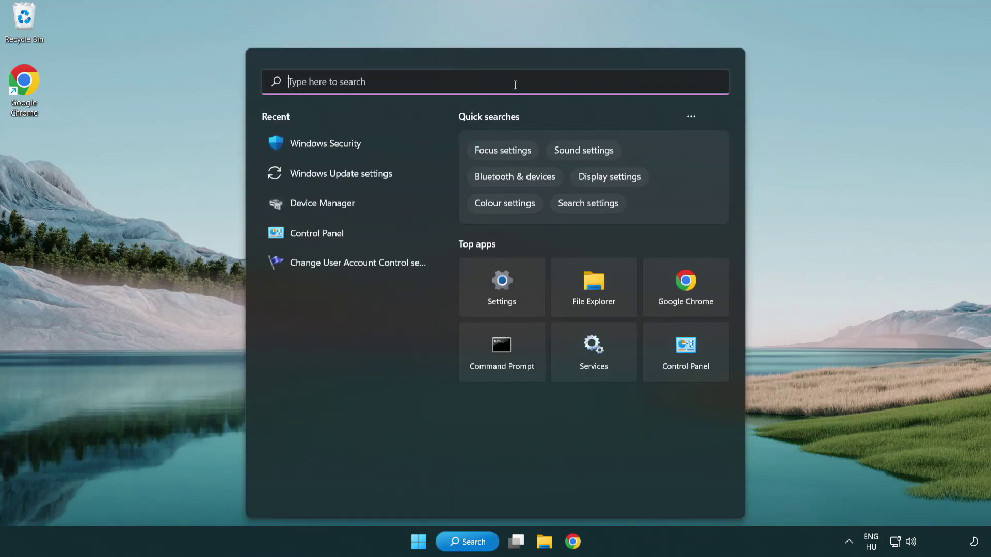
text(secu)
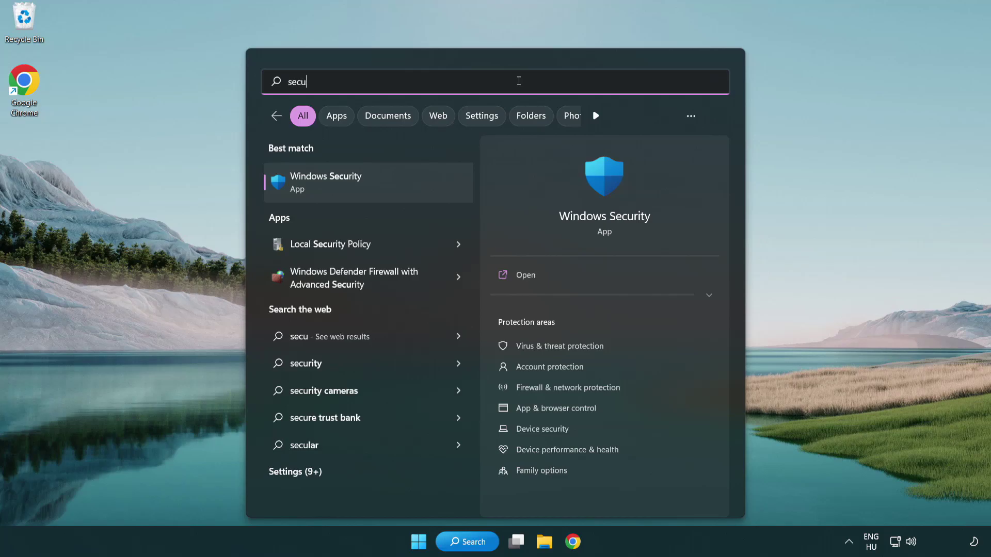
text(rity)
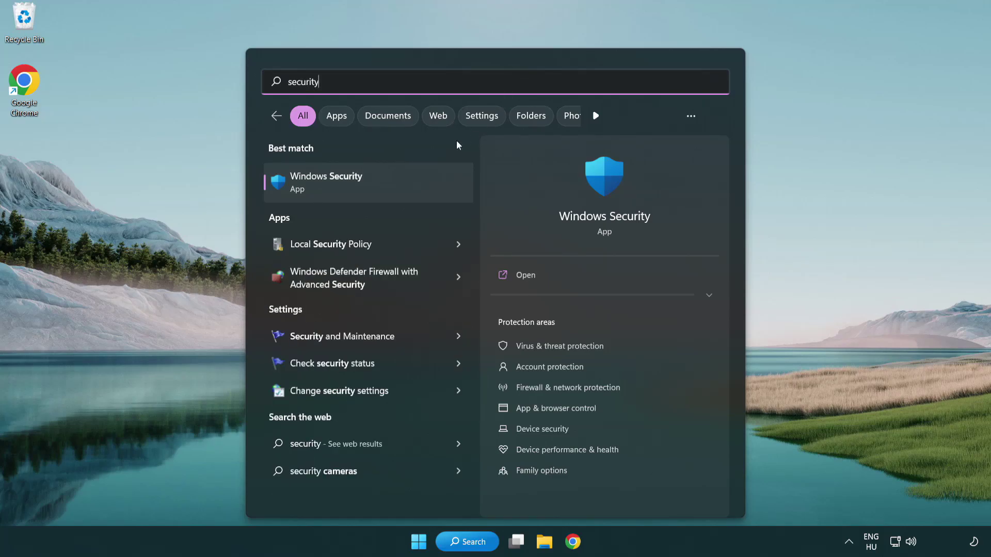
click(406, 191)
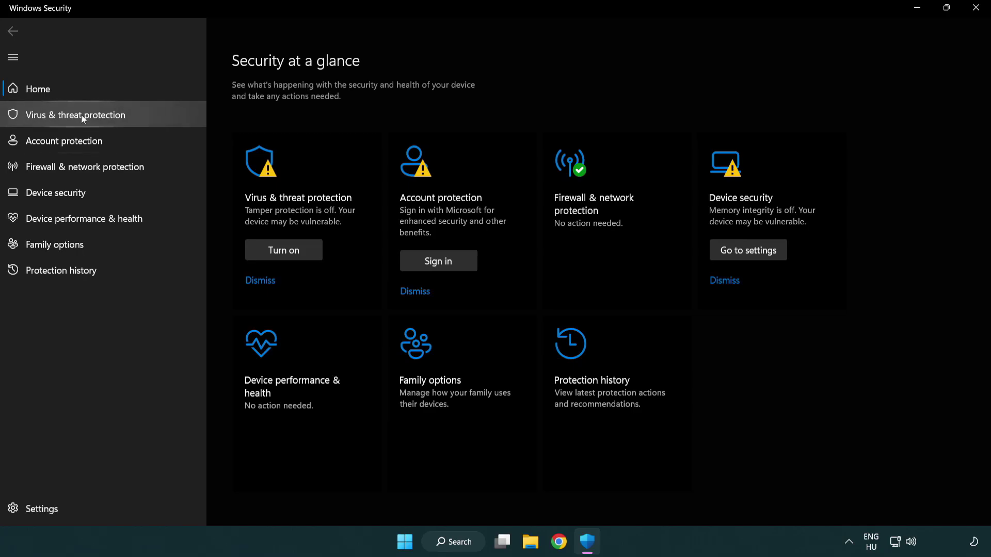
- Open Virus & threat protection's Manage settings and scroll down to Exclusions
click(150, 116)
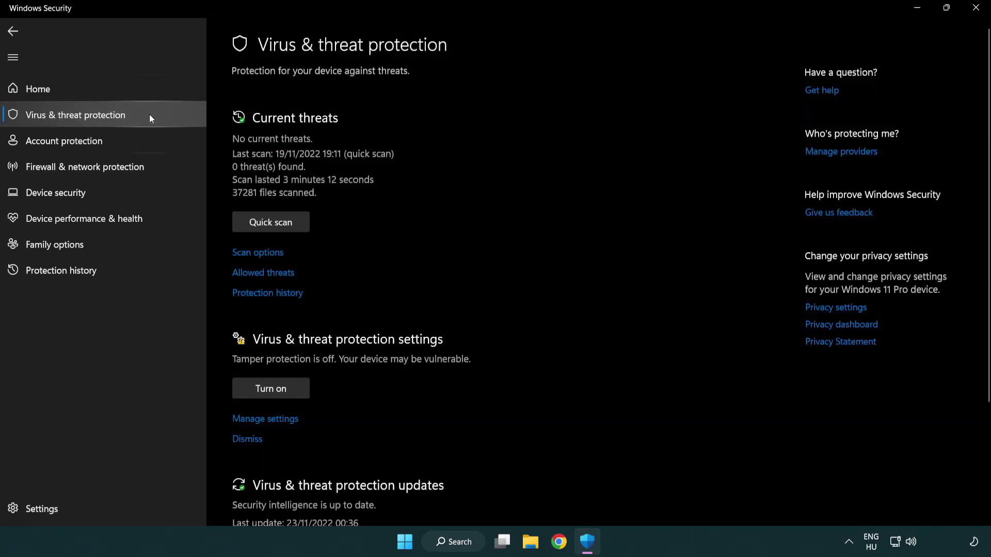
scroll(286, 212, down, 2)
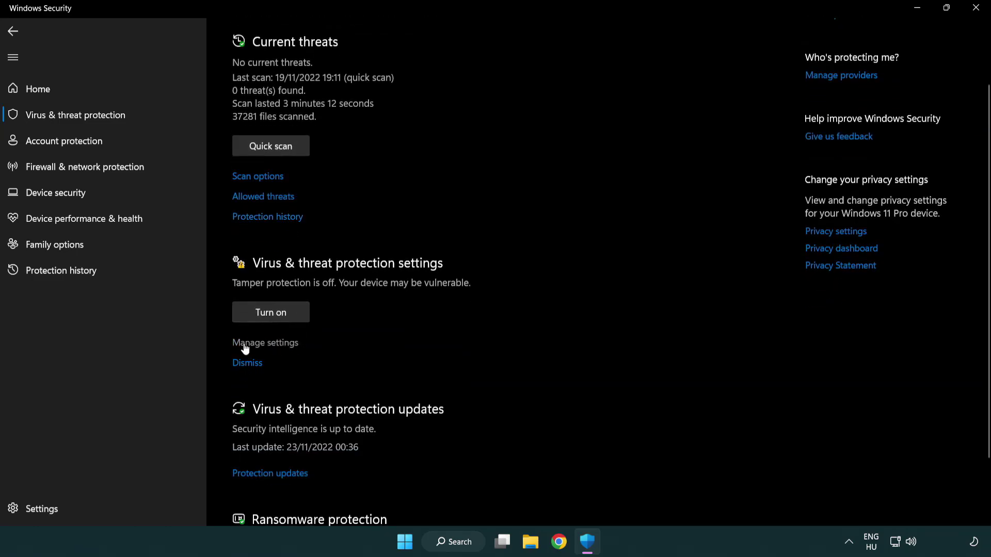
click(264, 343)
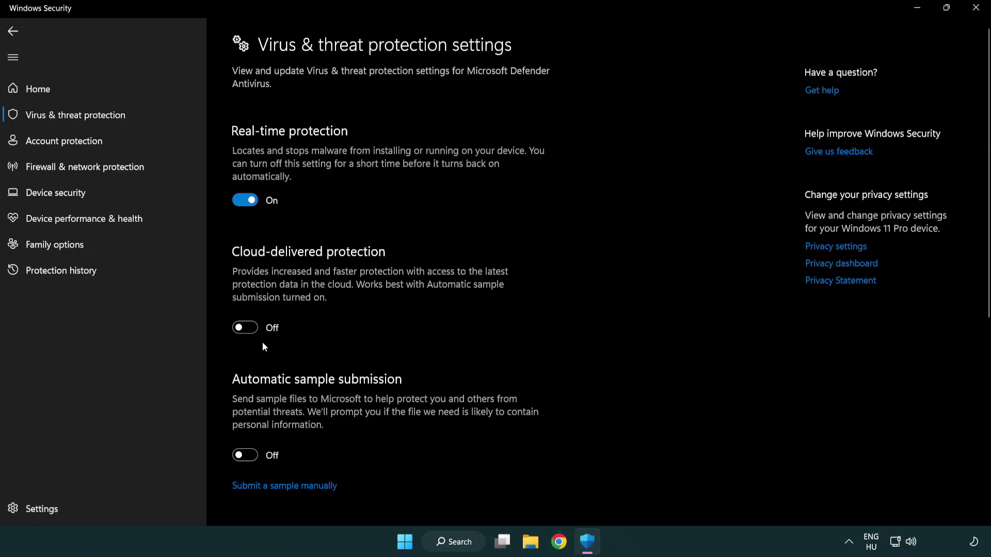
scroll(263, 343, down, 5)
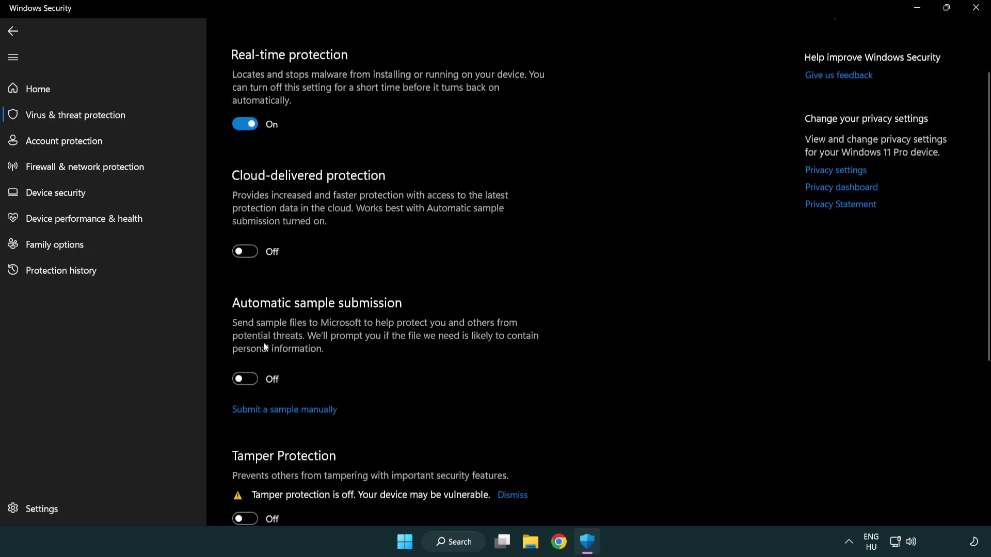
scroll(264, 342, down, 1)
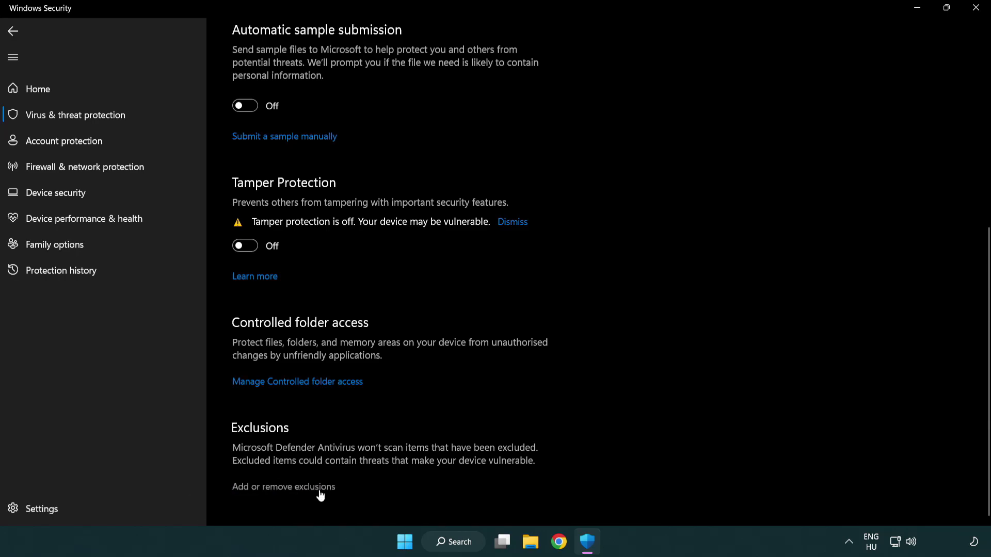
- Add the NOT WORKING APP shortcut from C:\Program Files (x86) as a file exclusion
click(287, 487)
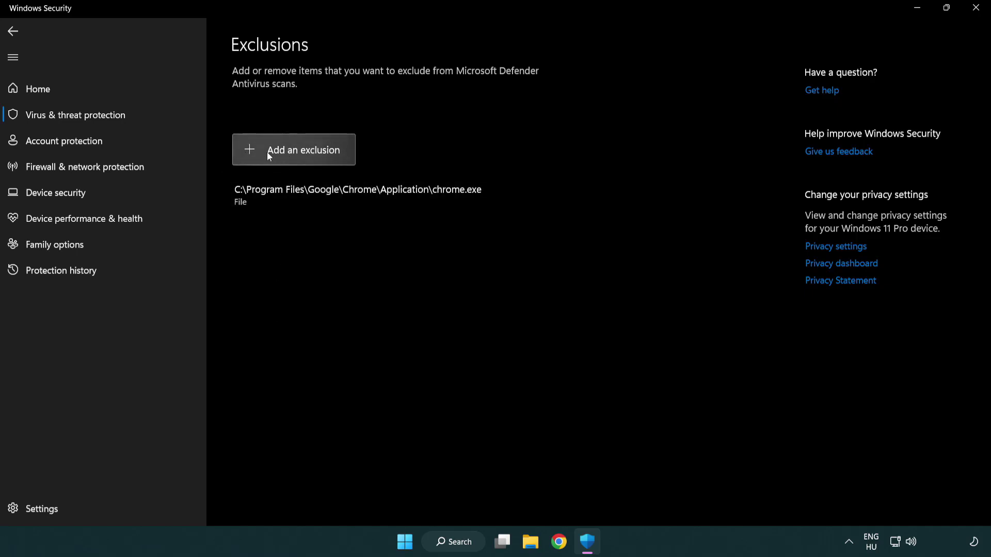
click(298, 154)
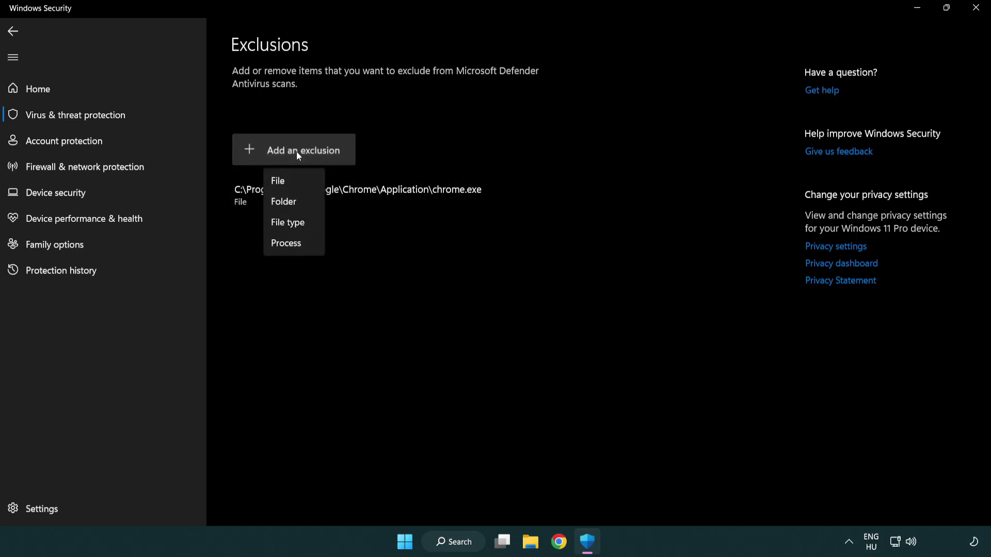
click(297, 184)
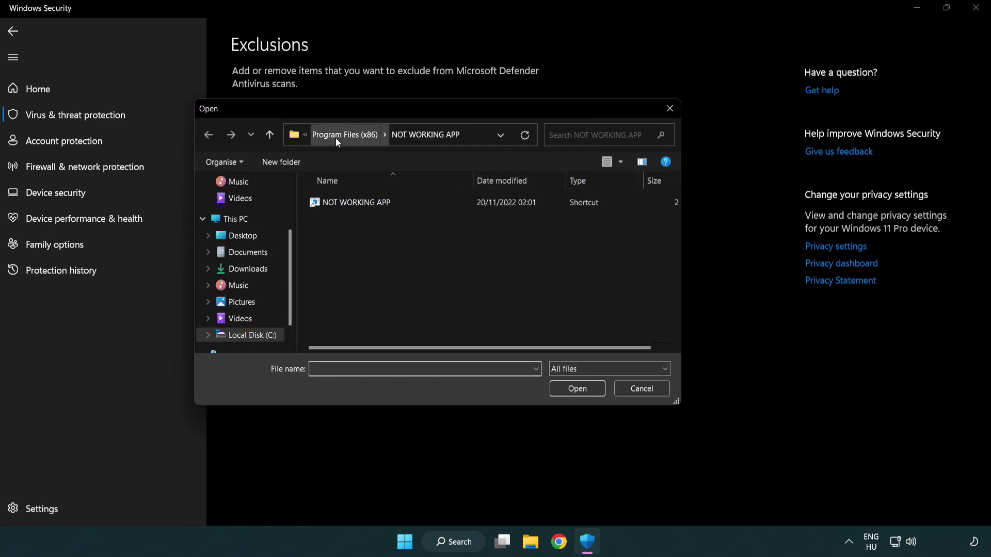
click(336, 135)
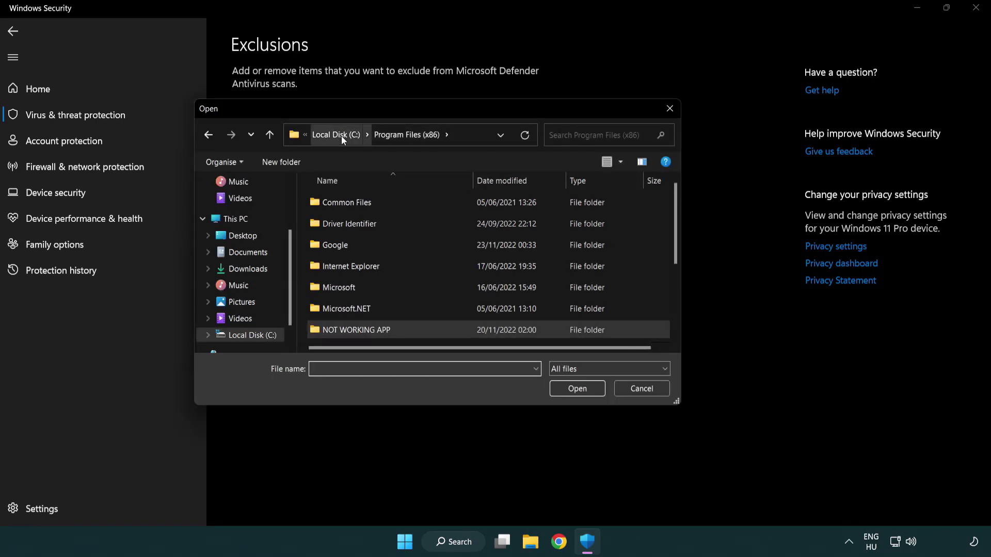
click(341, 135)
click(336, 138)
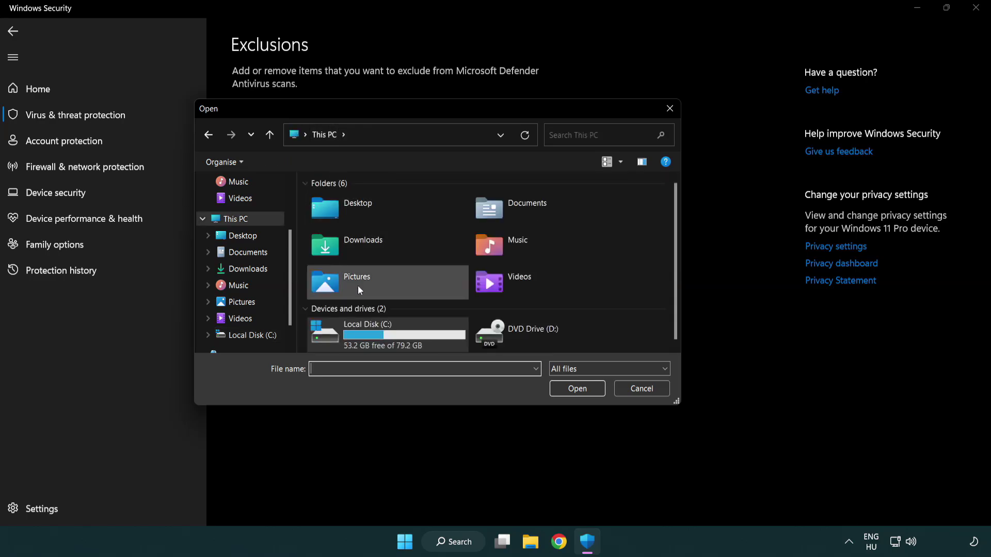
double_click(361, 341)
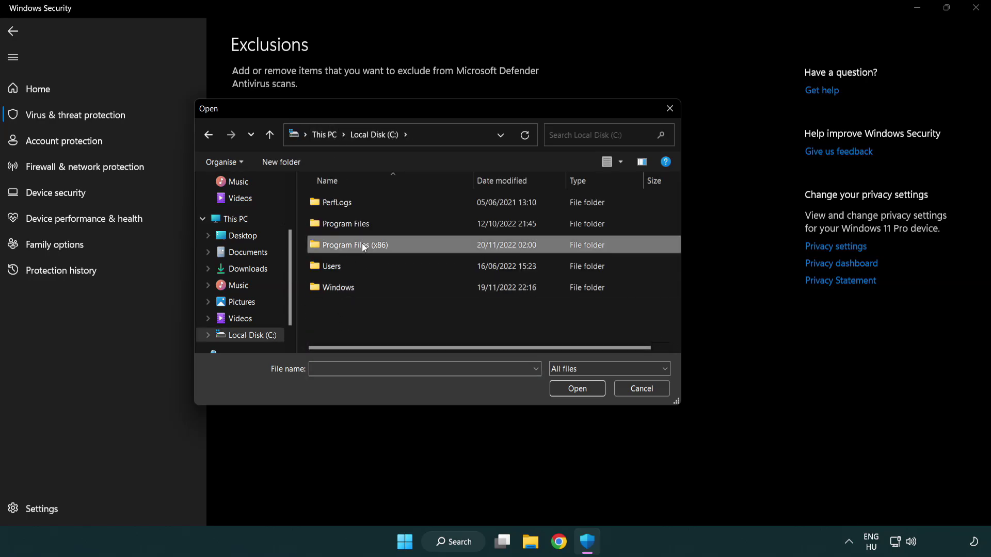
double_click(361, 244)
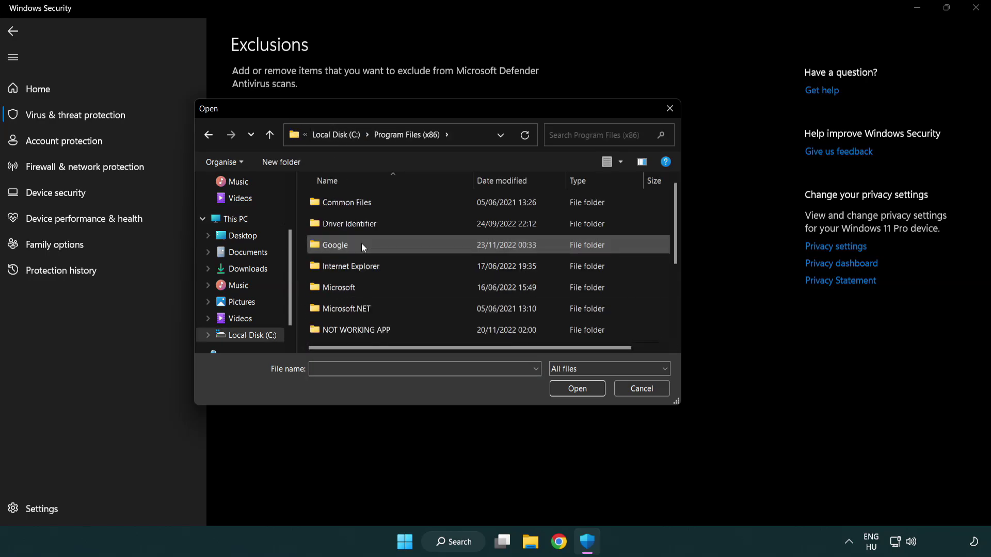
double_click(369, 331)
click(350, 206)
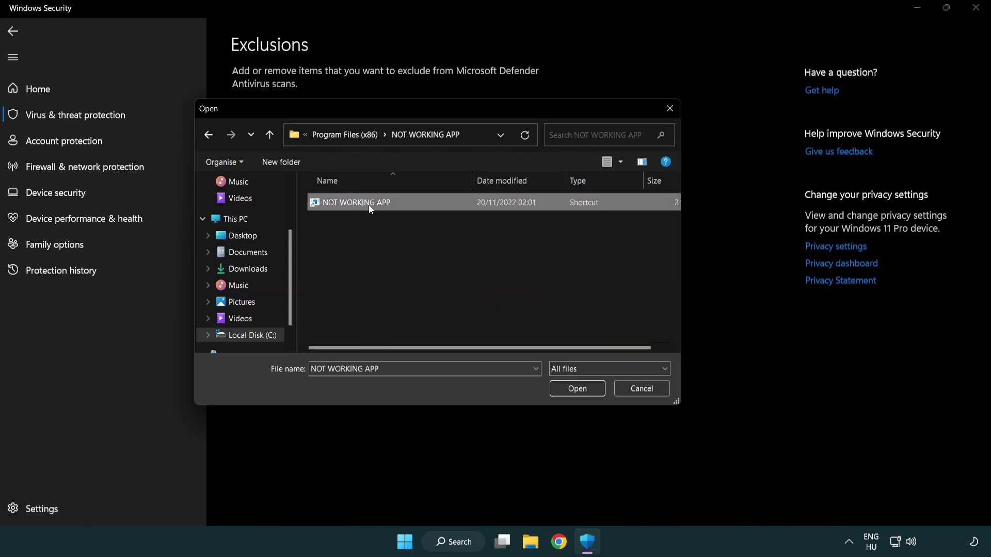
click(574, 391)
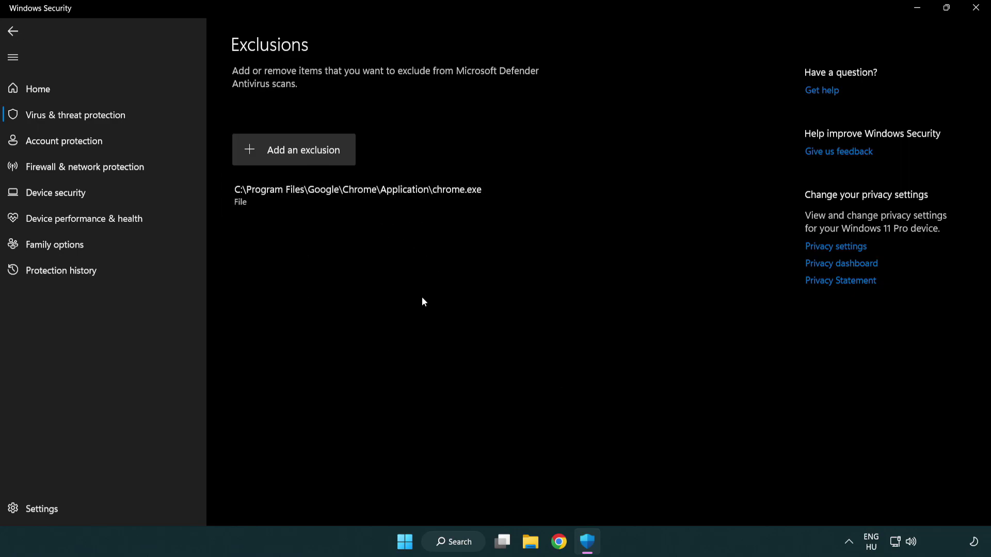
- Close Windows Security and bring up the Start menu's power options
click(977, 16)
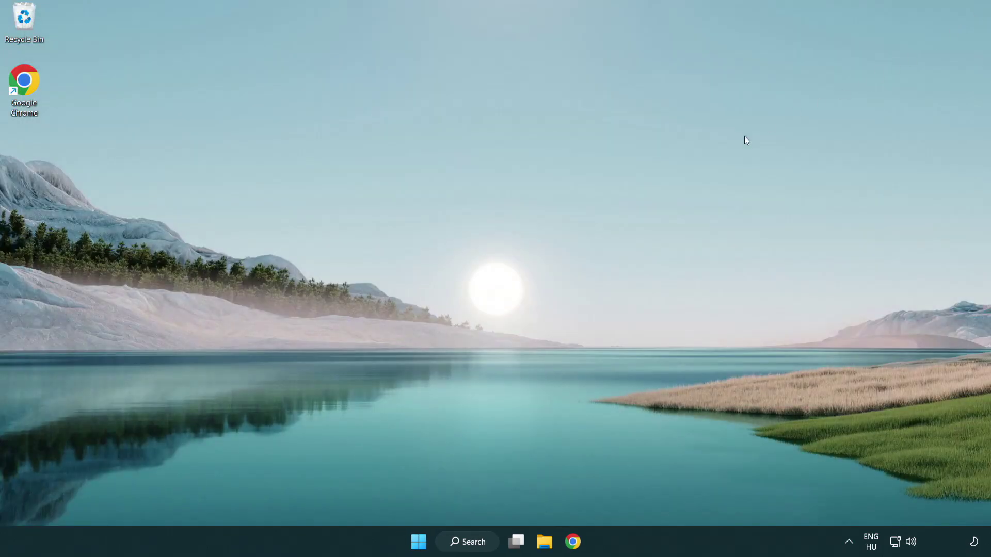
click(418, 542)
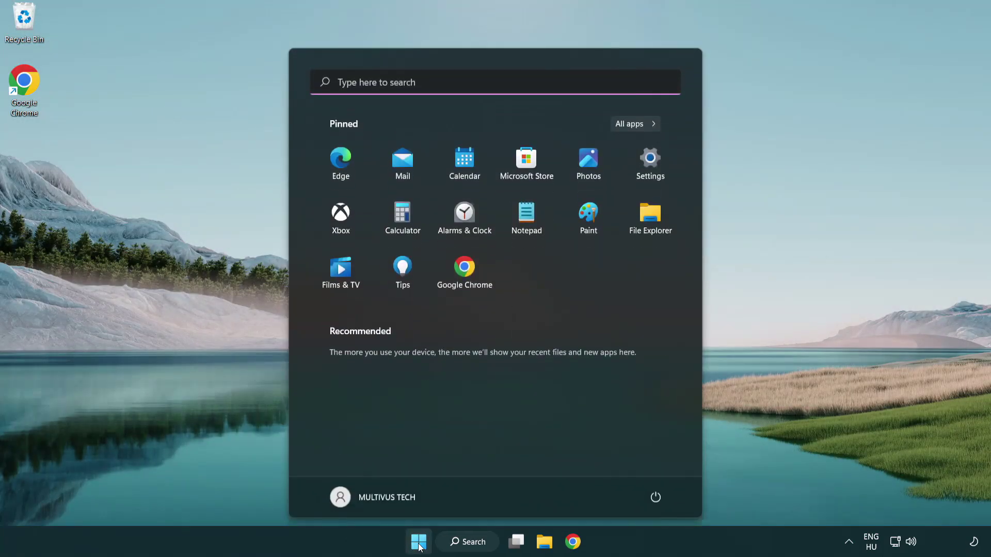
click(656, 497)
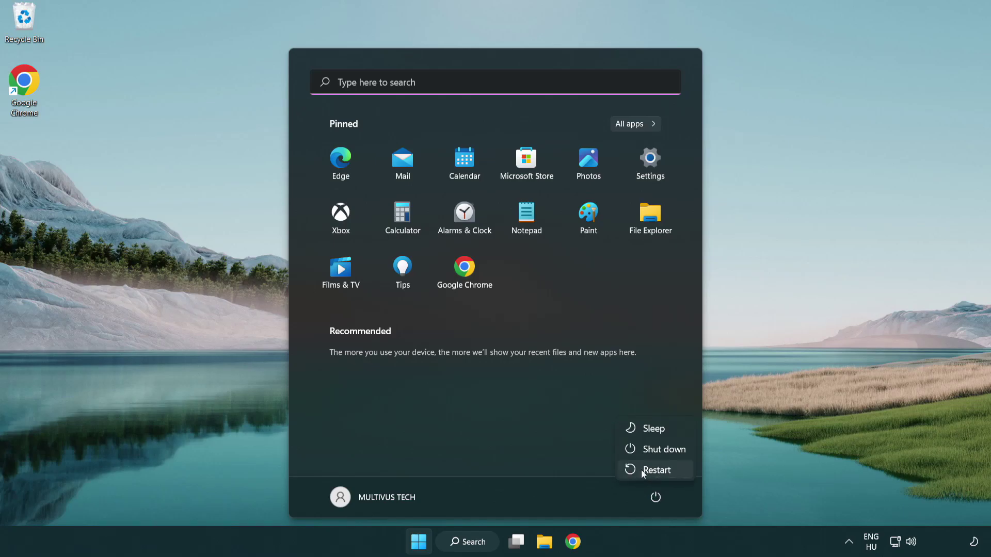